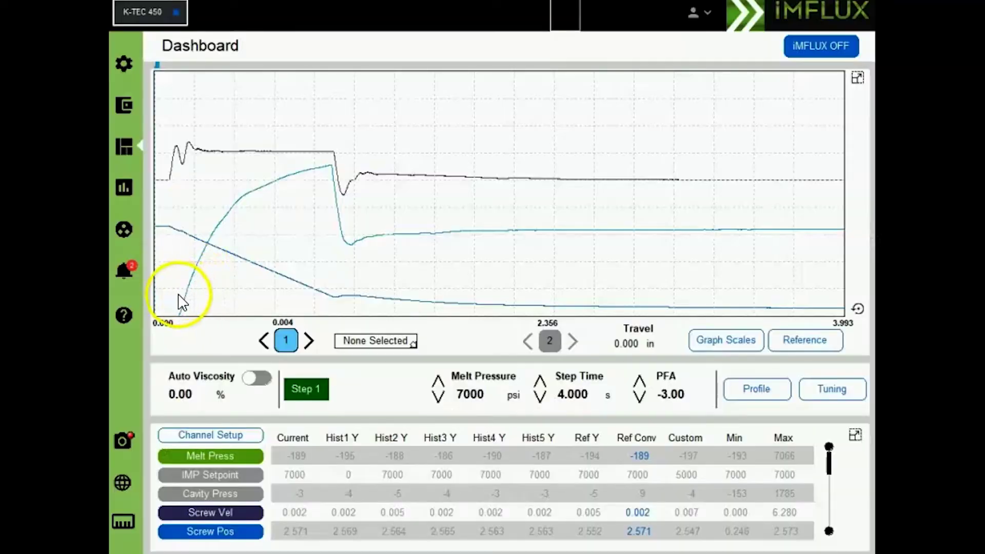
# - Read 489 psi from the graph, enter it as Profile Setup's Min Melt Pressure, and enable Melt Travel
pyautogui.click(182, 294)
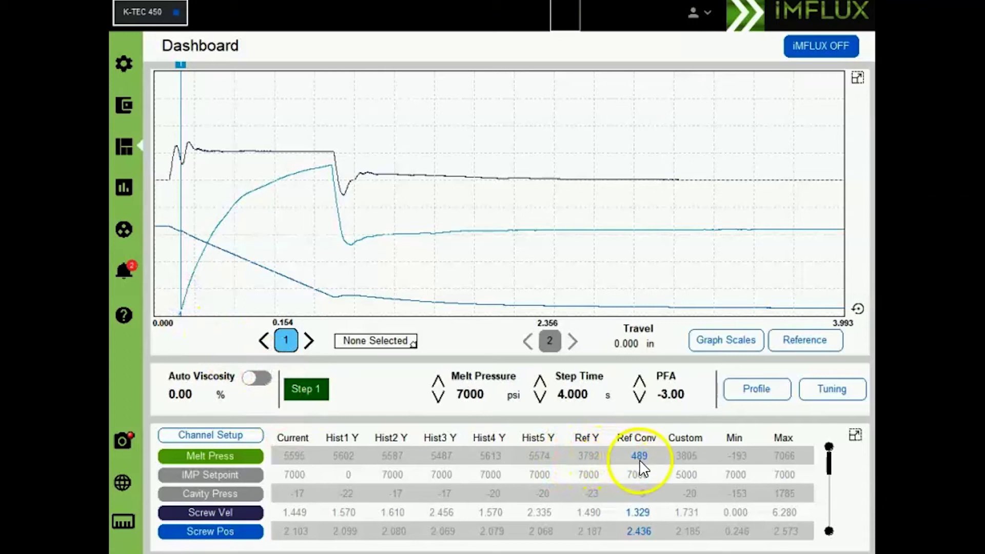
pyautogui.click(757, 396)
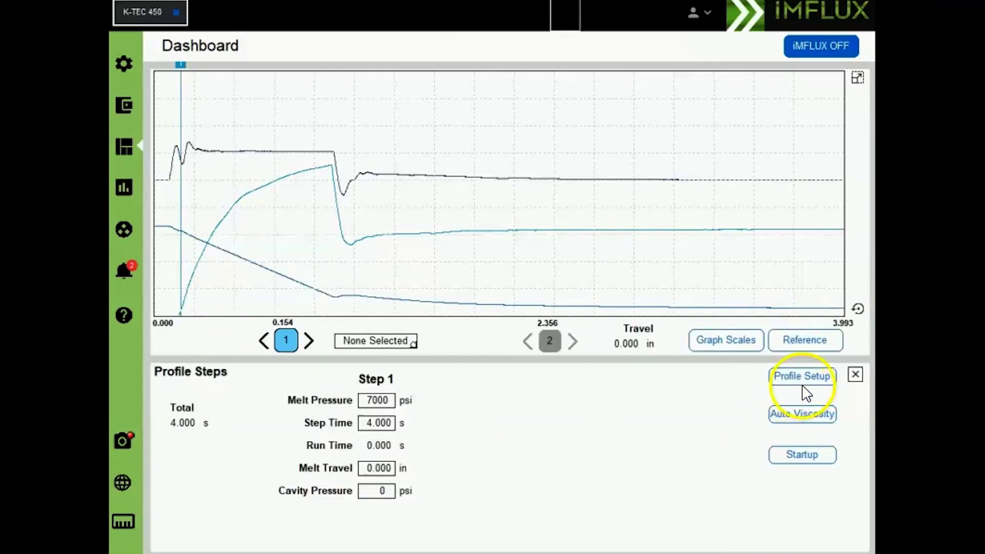
pyautogui.click(802, 380)
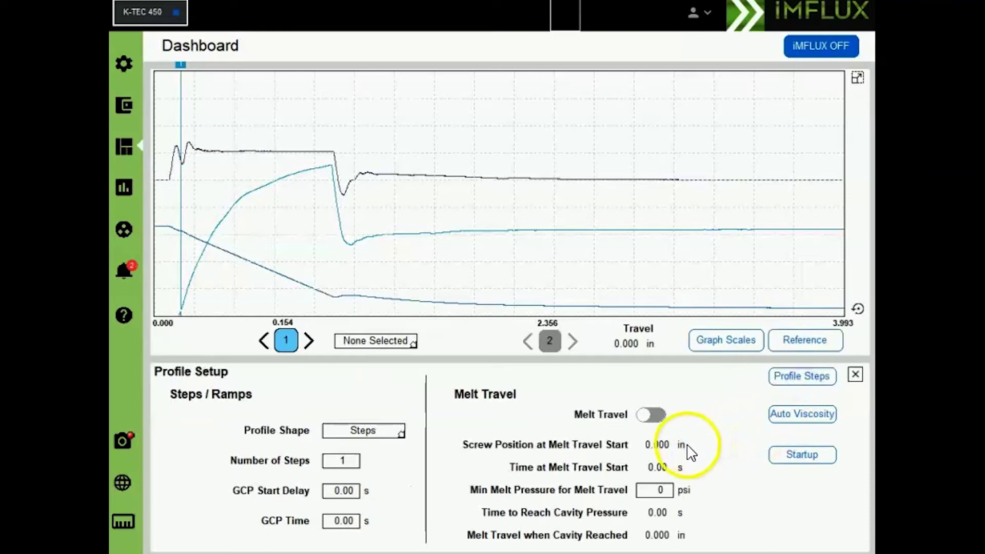
pyautogui.click(660, 489)
pyautogui.click(524, 363)
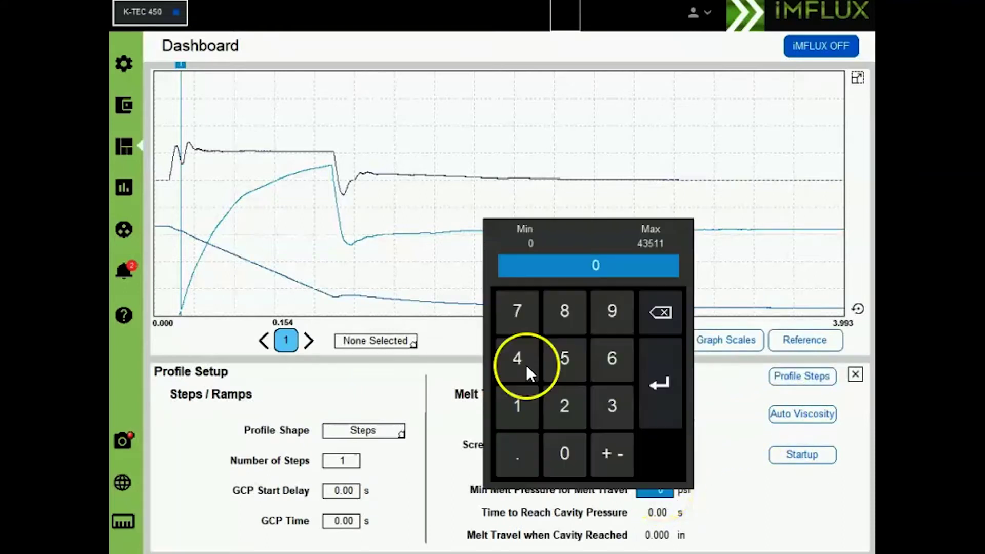
pyautogui.click(566, 309)
pyautogui.click(613, 309)
pyautogui.click(661, 384)
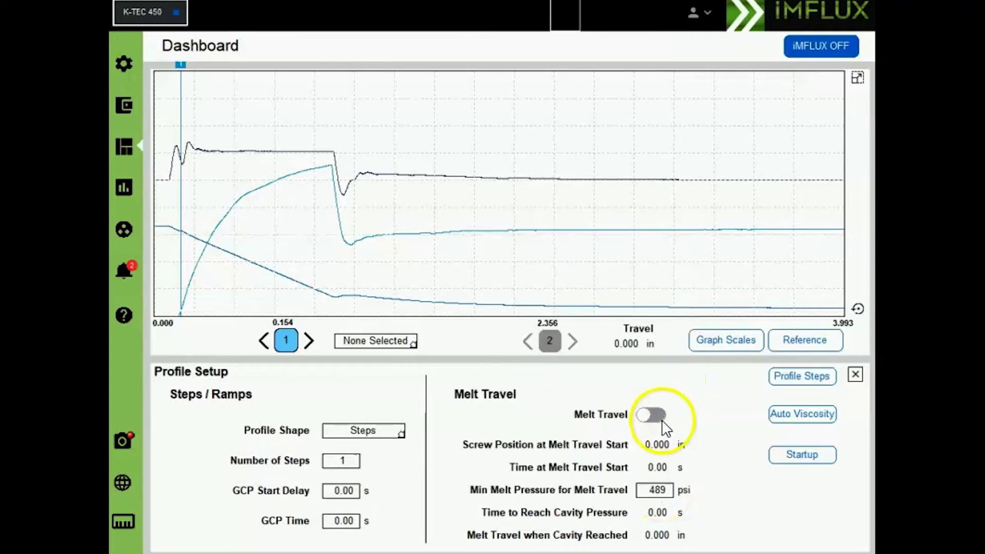
pyautogui.click(662, 422)
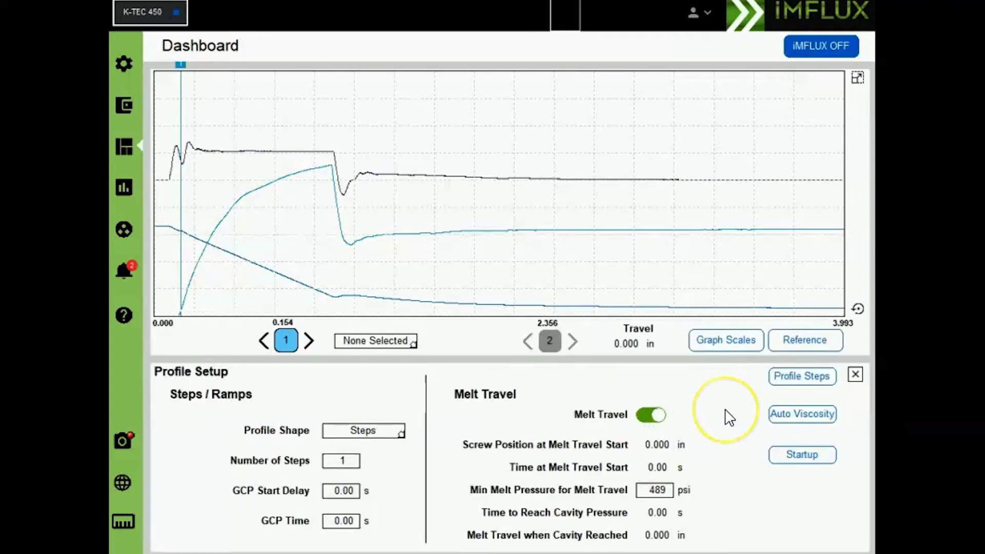
pyautogui.click(725, 411)
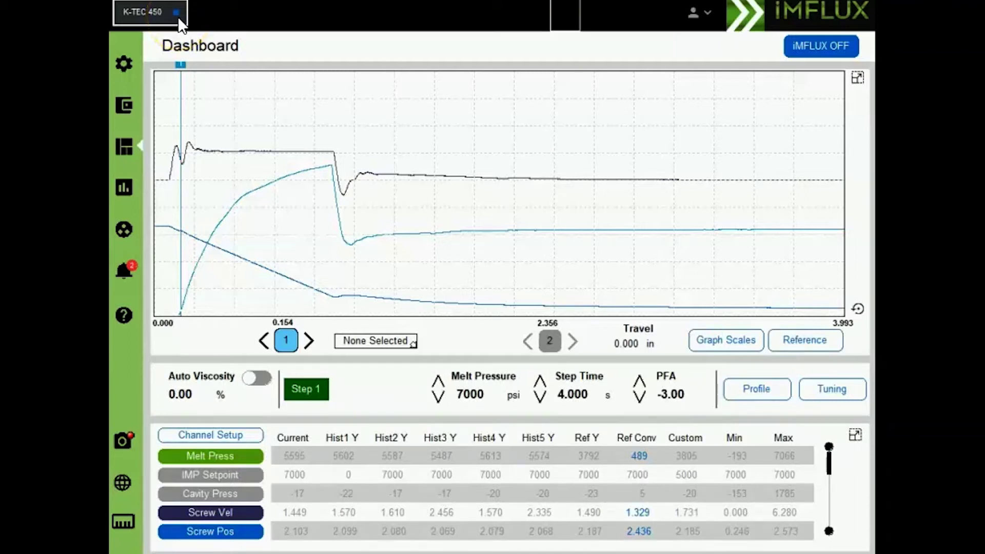
# - Put the graph cursor on the melt pressure peak and record 10793 in the worksheet
pyautogui.click(652, 353)
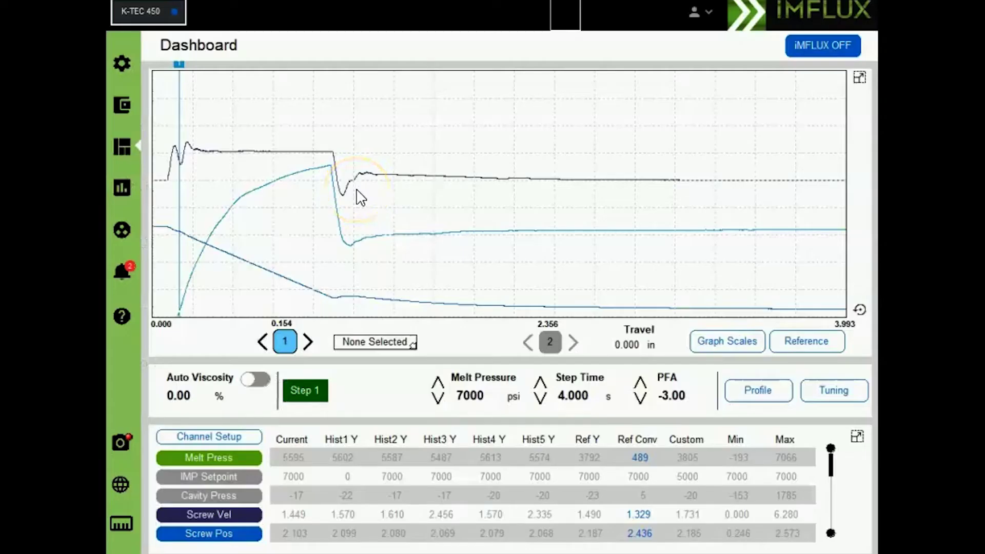
pyautogui.click(332, 165)
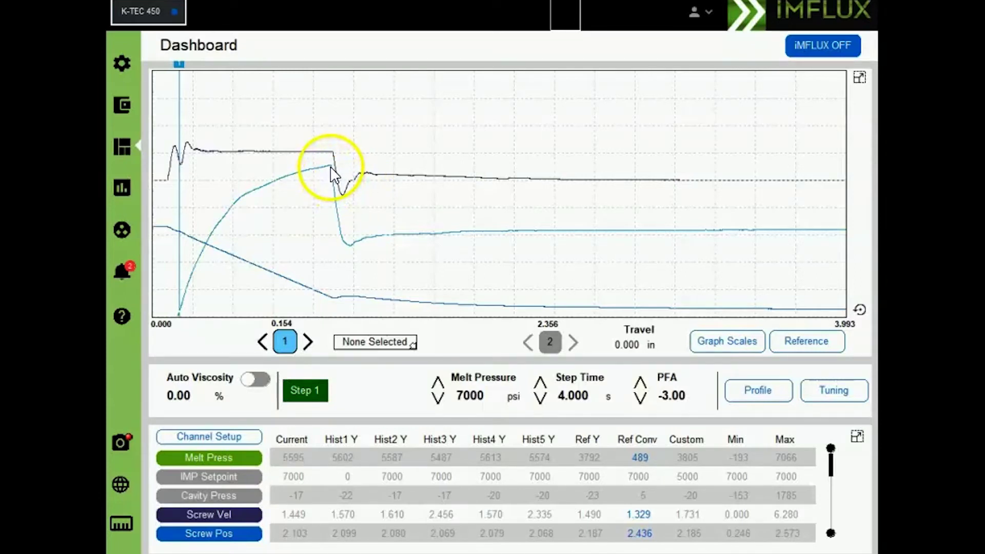
pyautogui.click(332, 204)
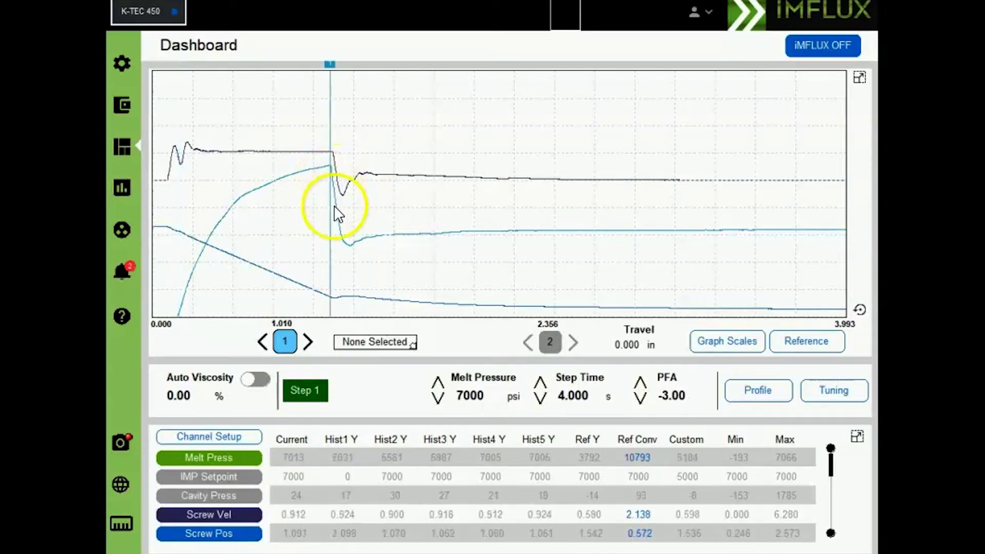
pyautogui.click(328, 244)
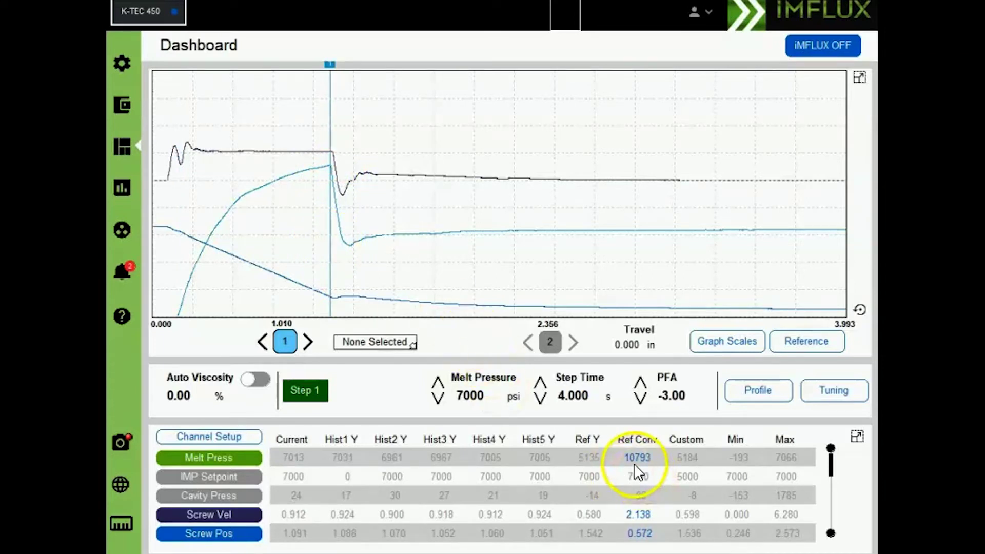
pyautogui.write('10793  x 0.6 = _______________')
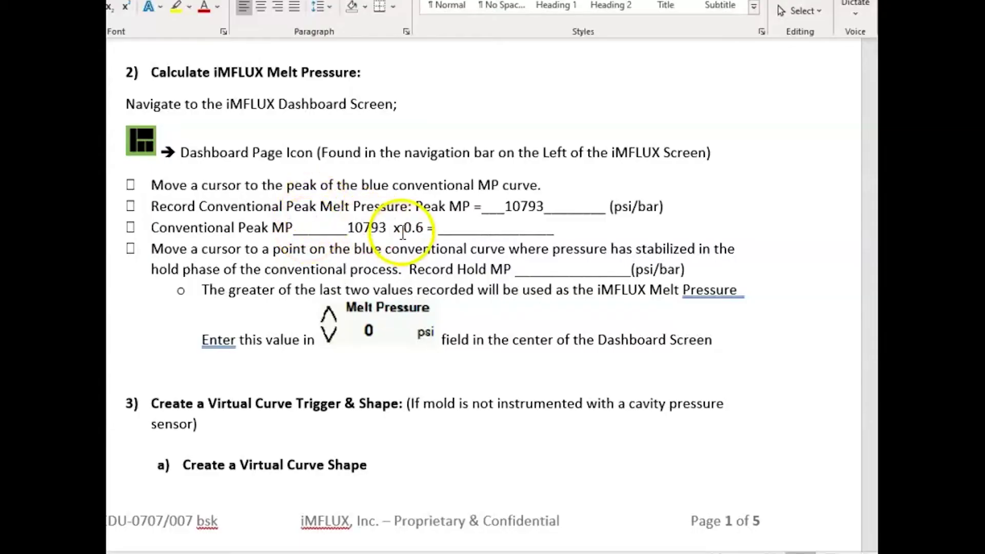
# - Enter 6475.8 as the ×0.6 result, then read the hold-phase pressure for the Record Hold MP blank
pyautogui.click(462, 228)
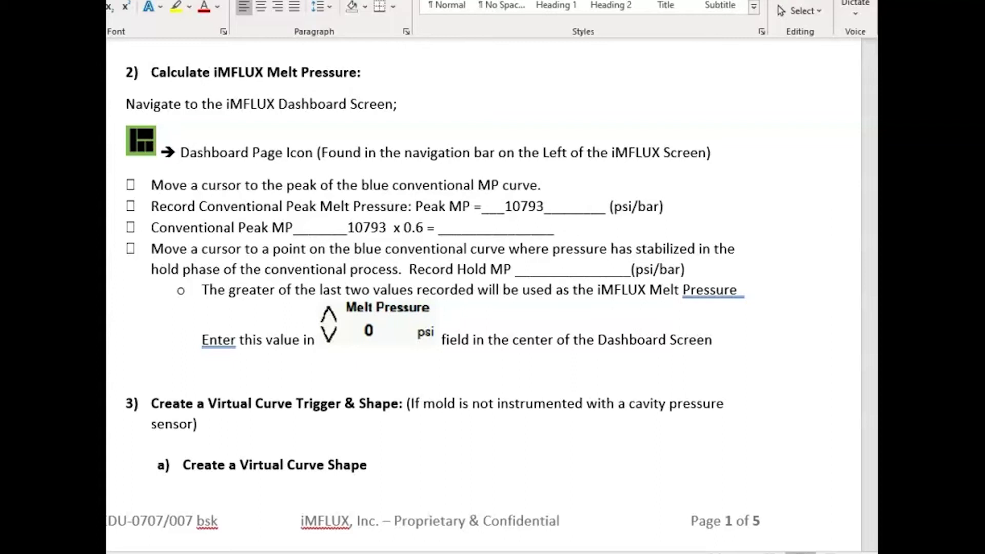
pyautogui.write('6475.8')
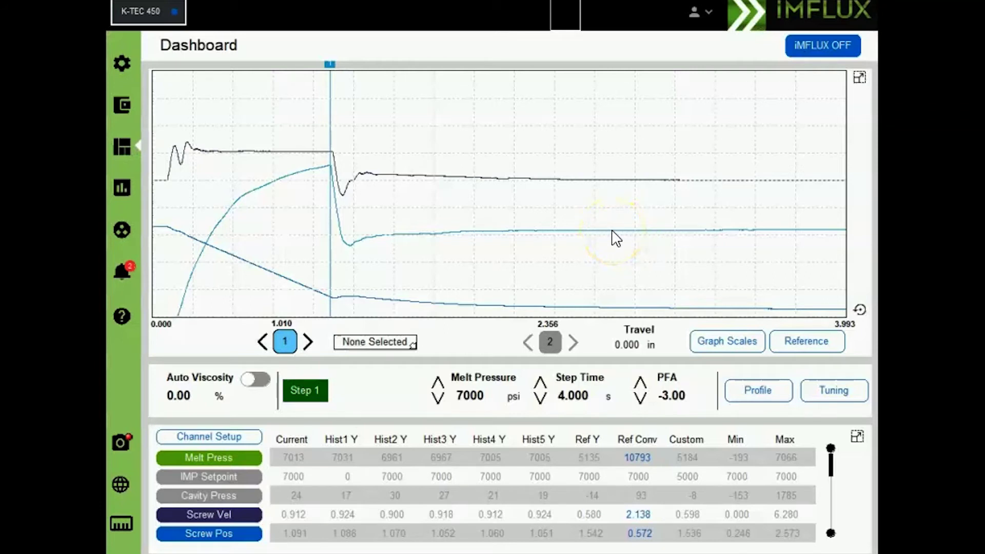
pyautogui.click(611, 230)
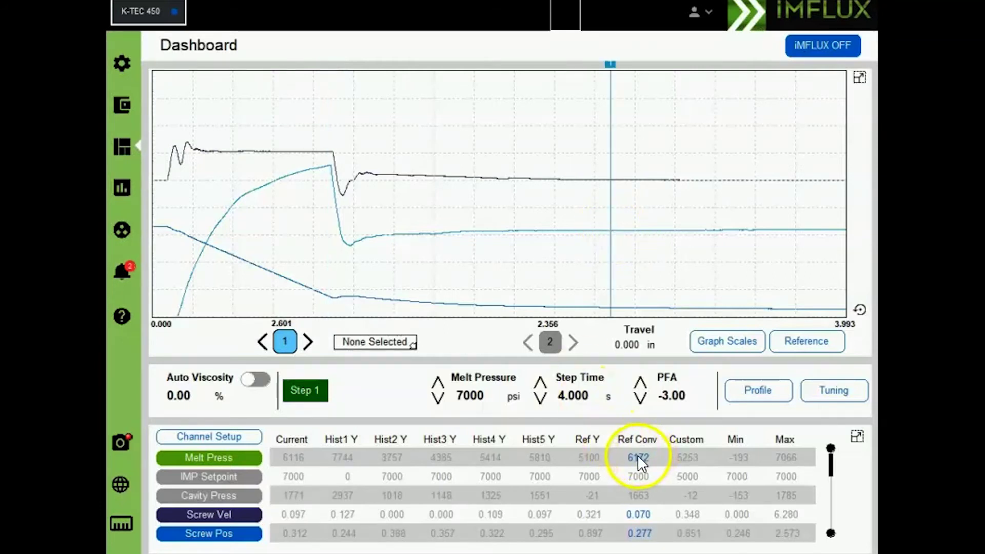
pyautogui.hotkey('alt', 'Tab')
pyautogui.click(539, 270)
# - Record 6172 as the hold MP and enter 6475 psi as the controller's Melt Pressure
pyautogui.write('61')
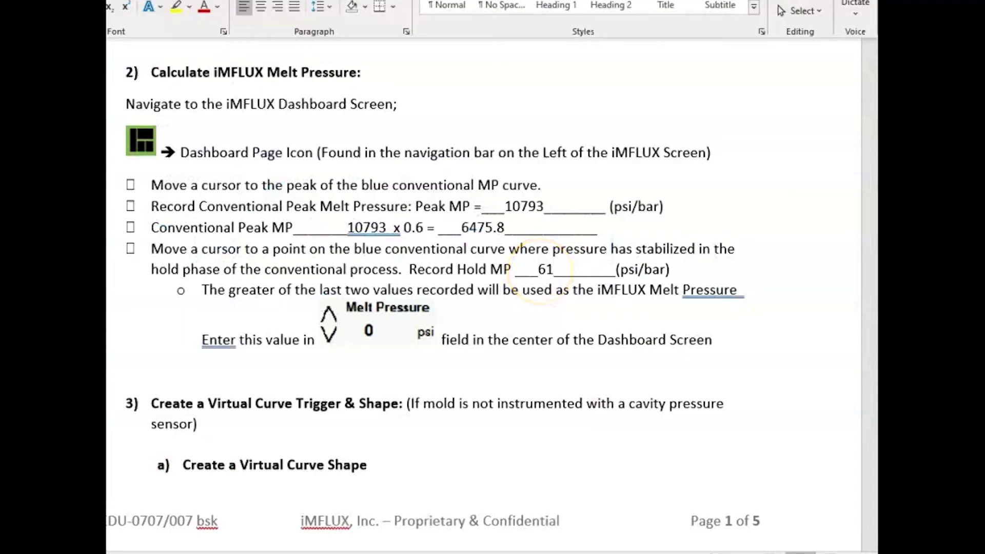
pyautogui.write('72')
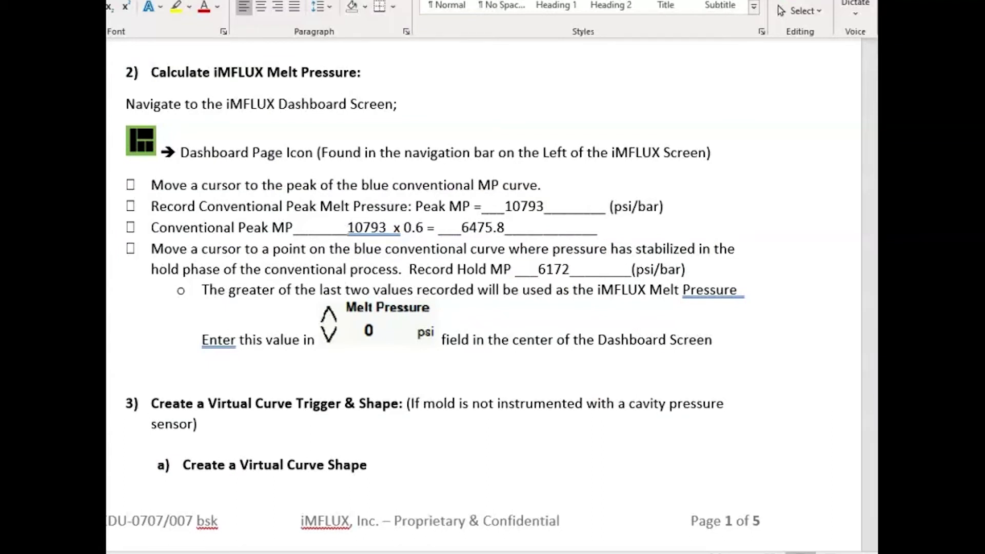
pyautogui.hotkey('alt', 'Tab')
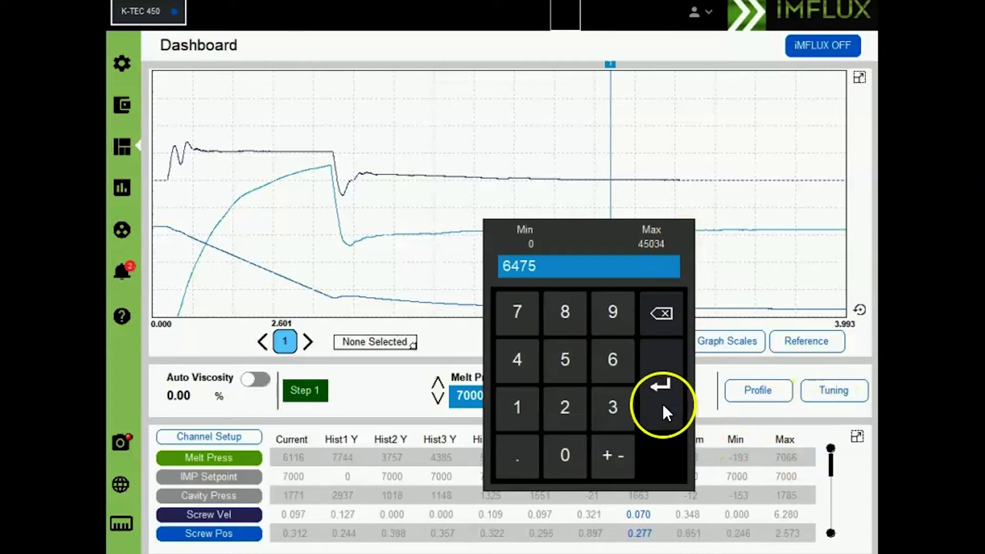
pyautogui.hotkey('alt', 'Tab')
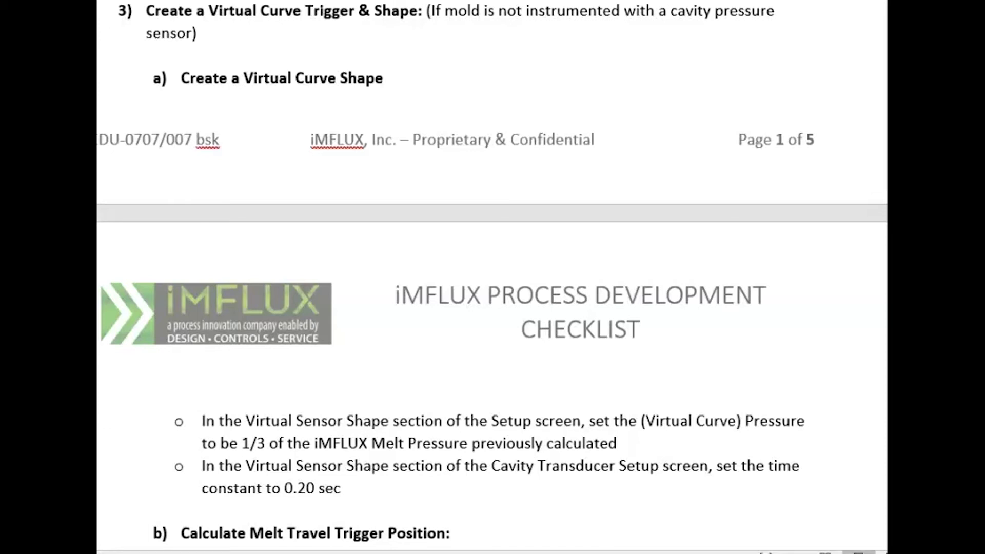
# - Scroll the checklist down to section b) Calculate Melt Travel Trigger Position
pyautogui.scroll(-6, 179, 21)
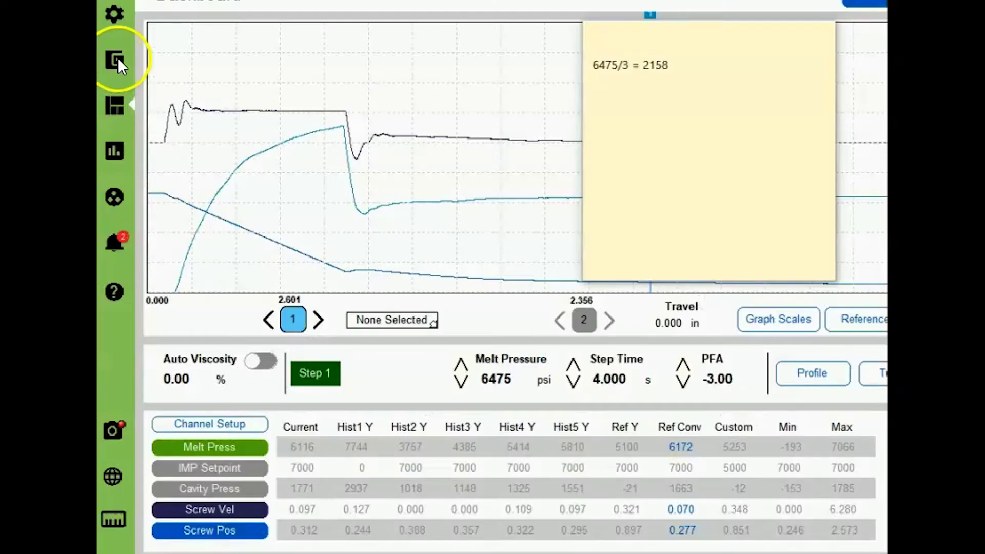
# - Set the virtual sensor Trigger Mode to Melt Travel on the setup page
pyautogui.click(116, 61)
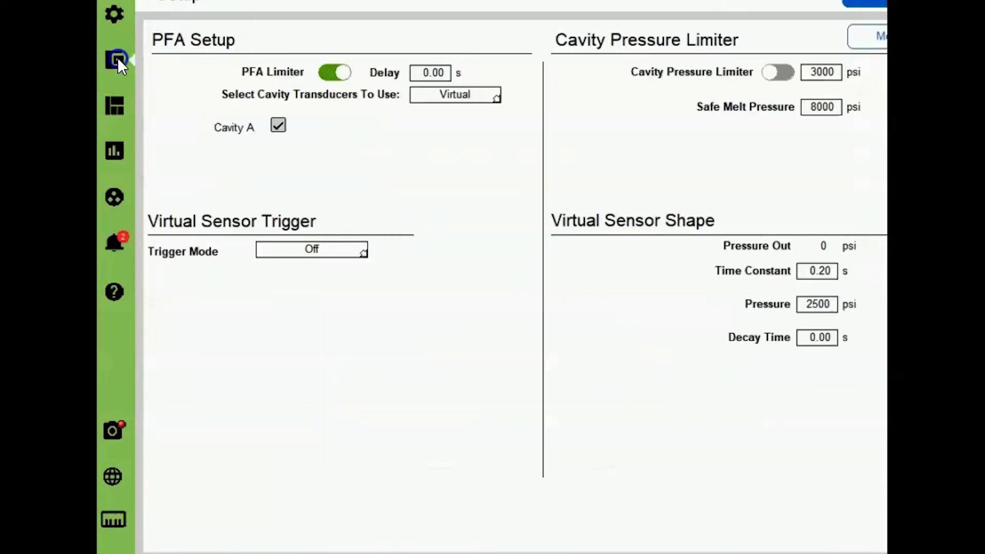
pyautogui.click(295, 250)
pyautogui.click(313, 301)
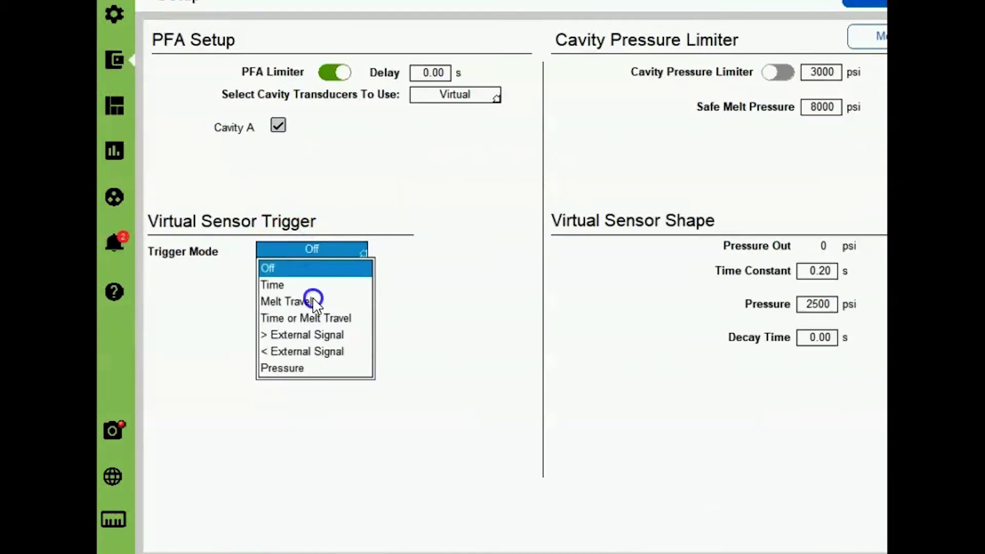
# - Set the virtual sensor shape pressure to 2158 psi, keeping the time constant at 0.20 s
pyautogui.click(830, 307)
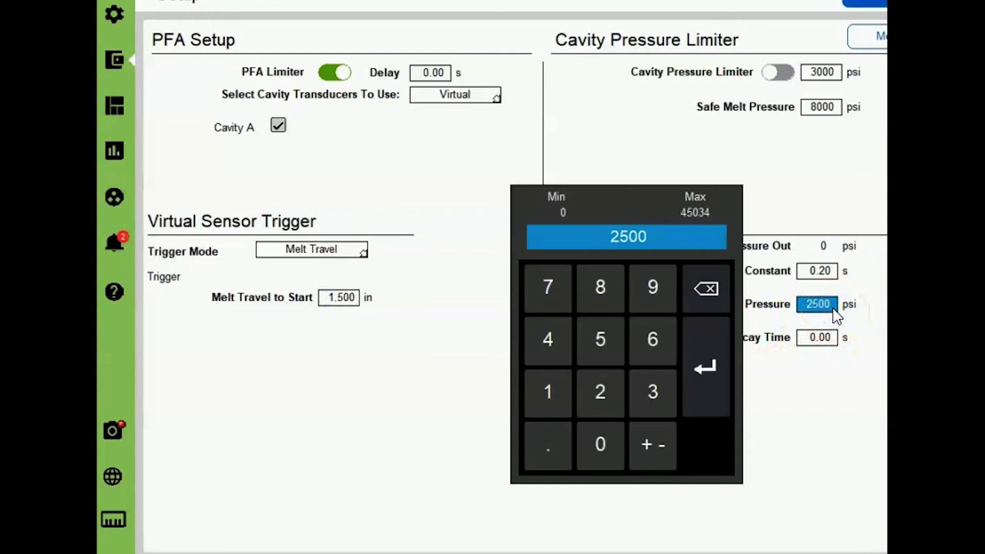
pyautogui.write('2150')
pyautogui.click(844, 278)
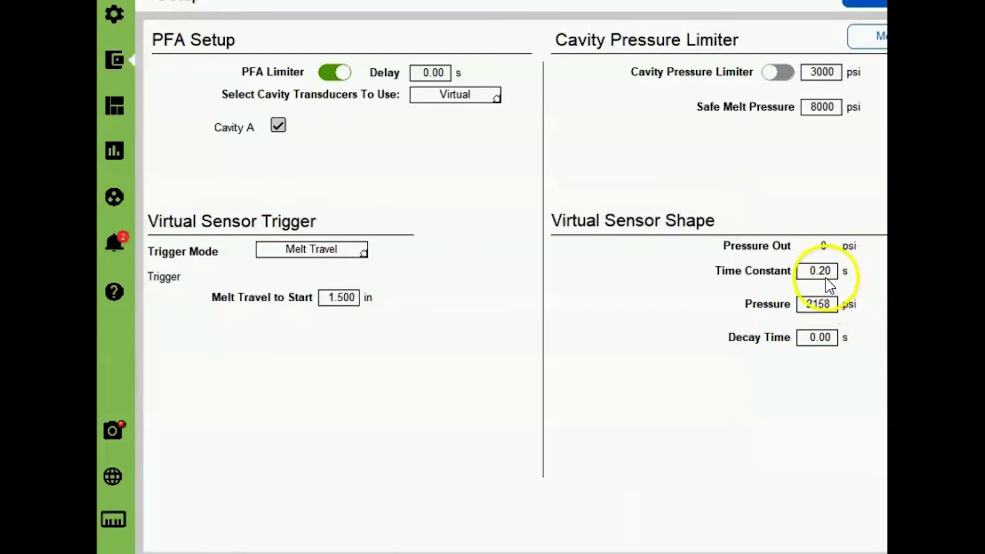
pyautogui.click(825, 272)
pyautogui.click(715, 347)
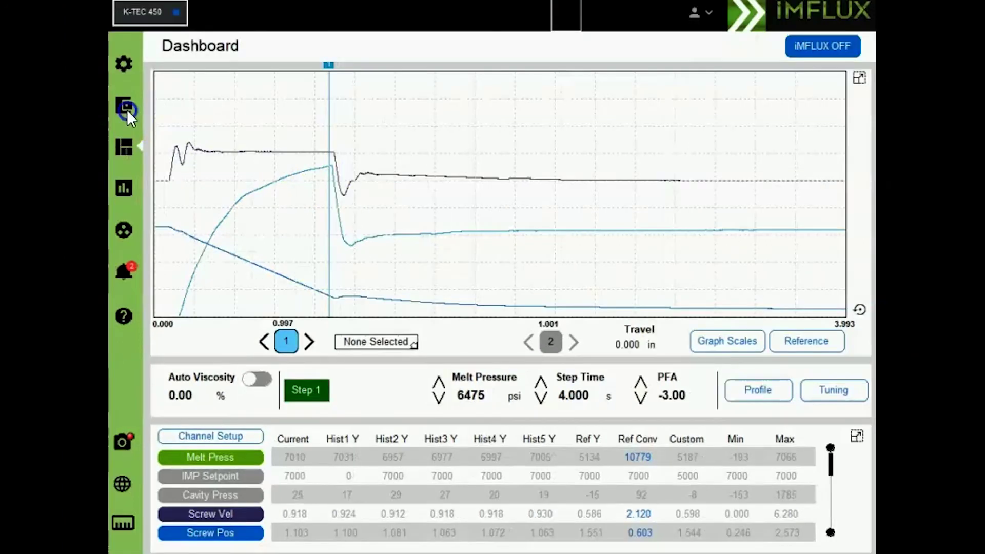
# - Enter 1.845 in as the Melt Travel to Start trigger distance
pyautogui.click(85, 79)
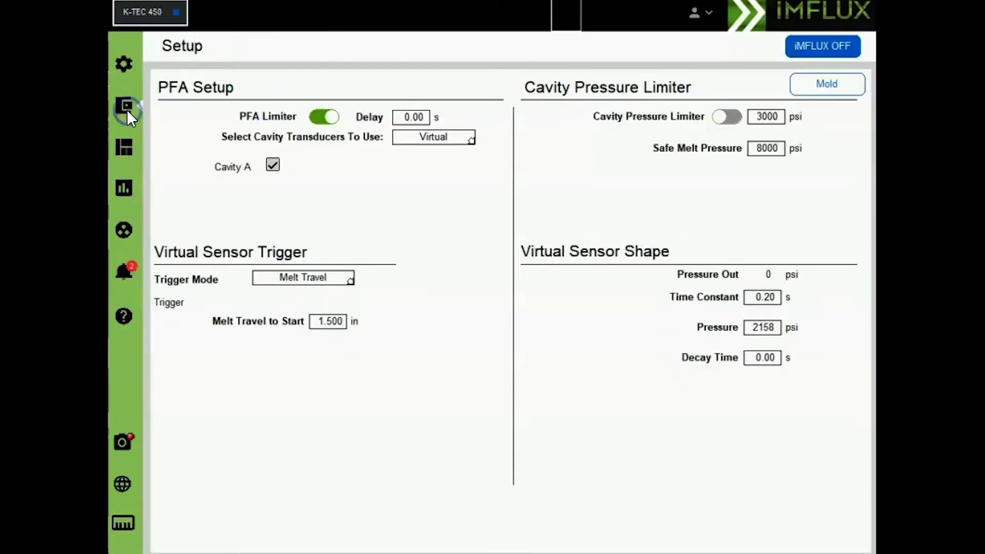
pyautogui.click(328, 321)
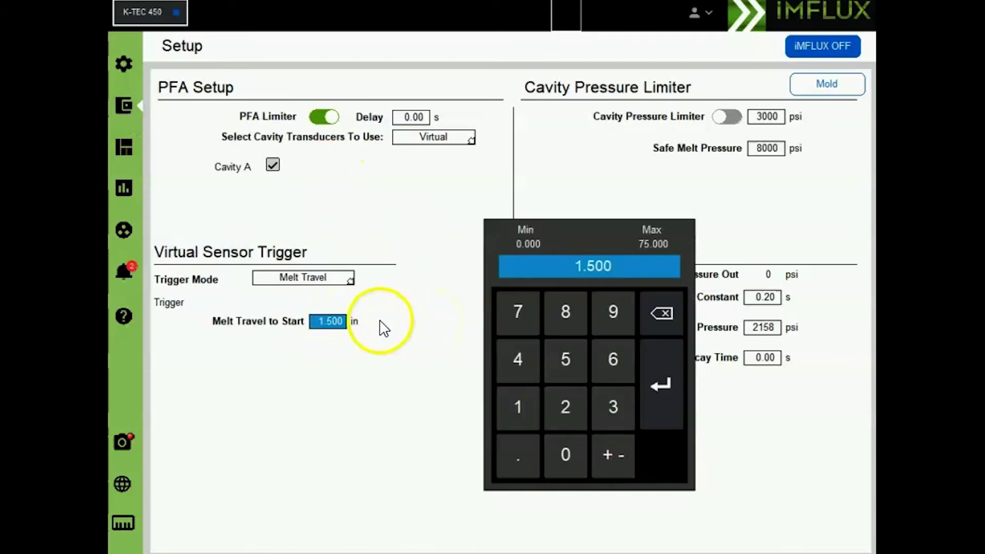
pyautogui.click(518, 407)
pyautogui.click(518, 455)
pyautogui.click(565, 311)
pyautogui.click(518, 359)
pyautogui.click(570, 359)
pyautogui.click(661, 385)
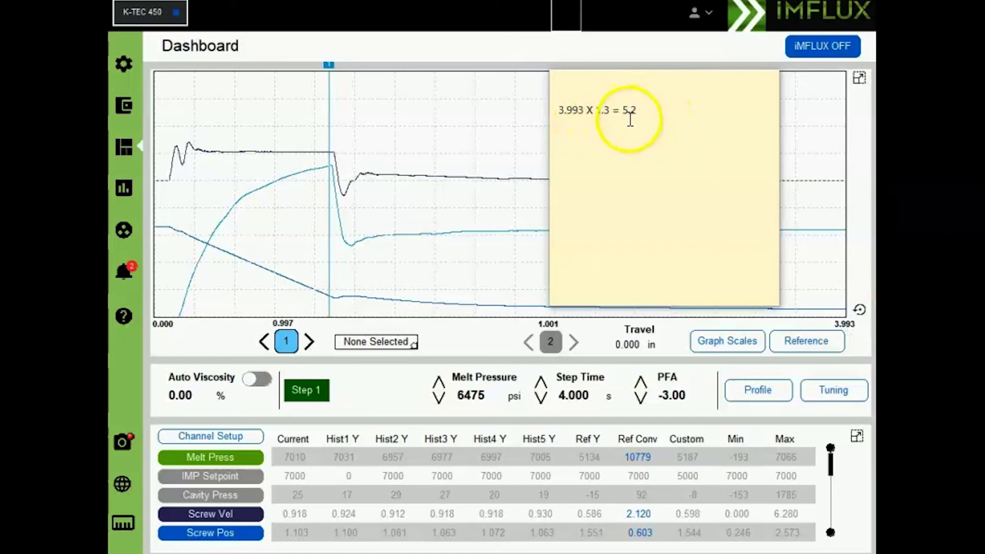
# - Change Step Time to 5.2 s and leave PFA unchanged at -3.00
pyautogui.click(574, 395)
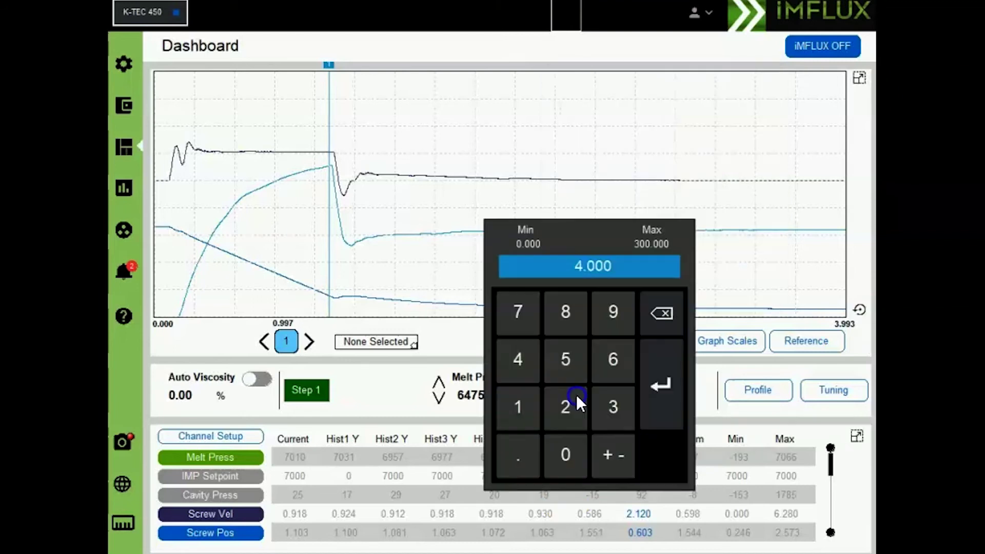
pyautogui.click(565, 359)
pyautogui.click(531, 450)
pyautogui.click(567, 411)
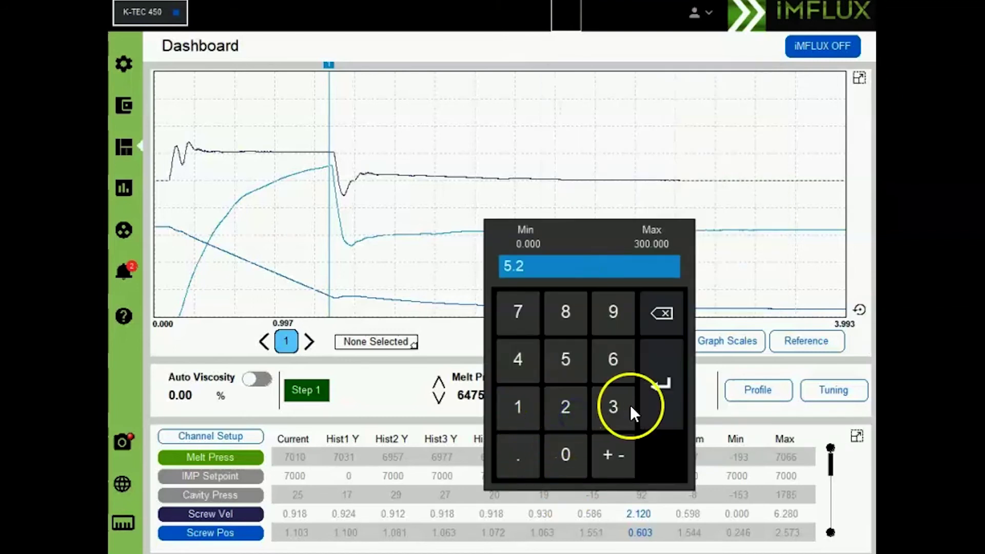
pyautogui.click(647, 402)
pyautogui.click(672, 396)
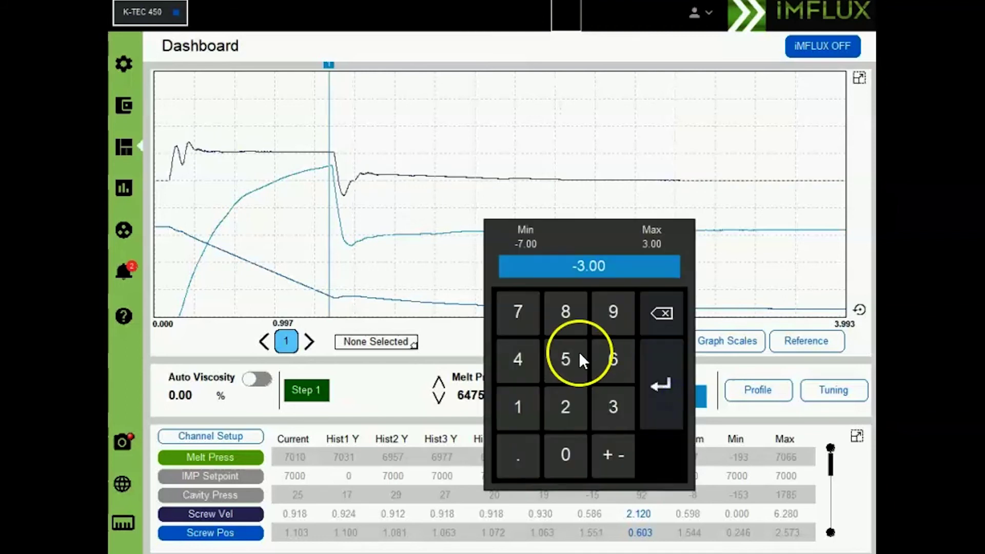
pyautogui.click(662, 385)
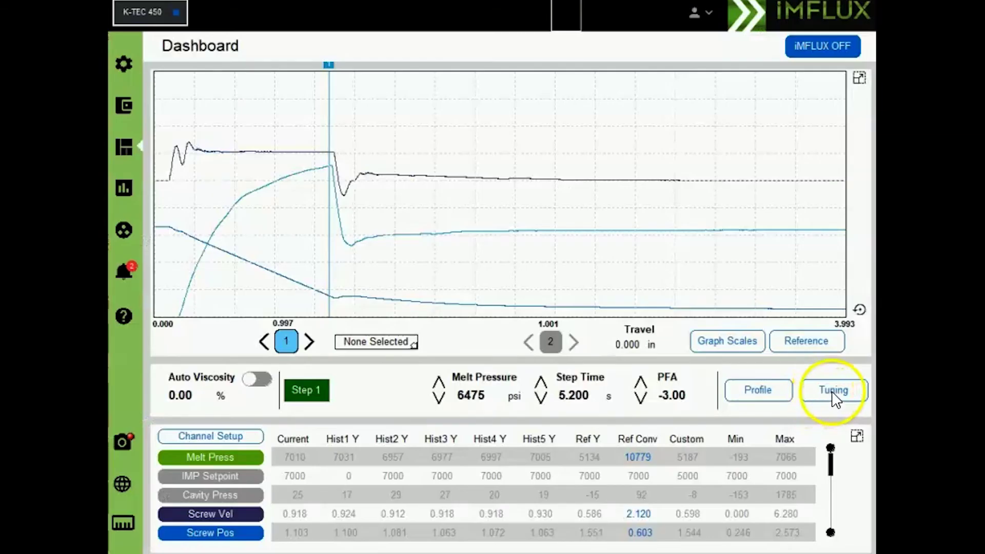
# - Switch tuning to Auto-Tune and set the Gain 1 P value to 1000
pyautogui.click(833, 392)
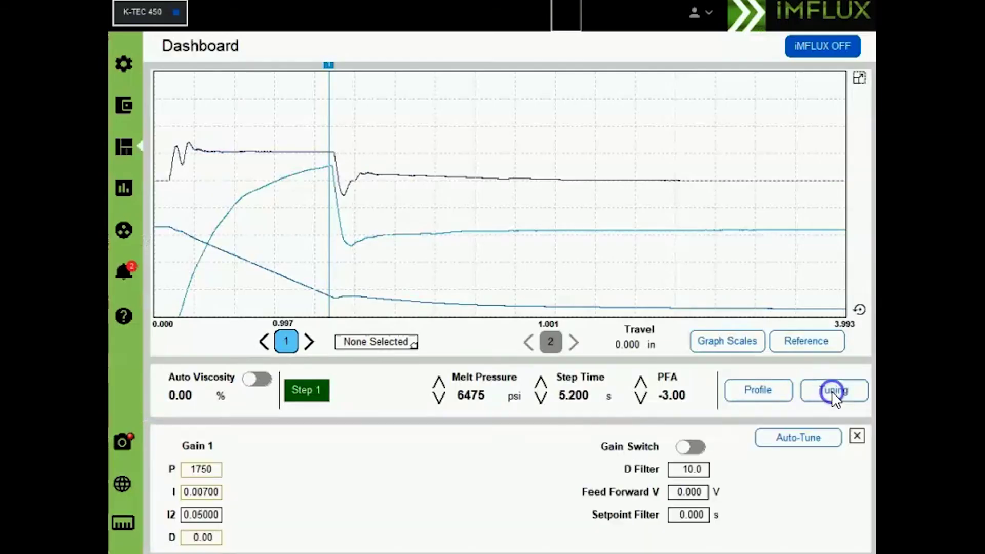
pyautogui.click(794, 439)
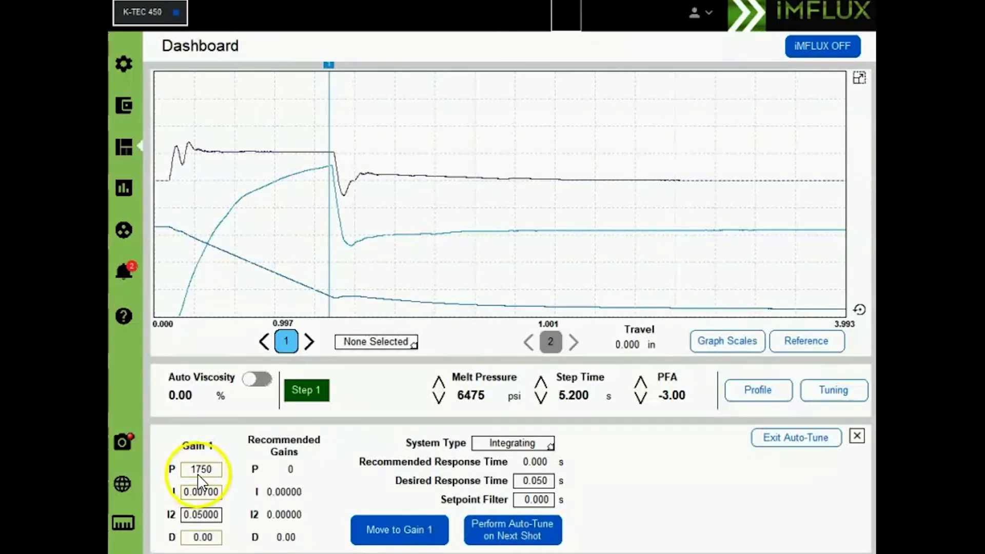
pyautogui.click(200, 468)
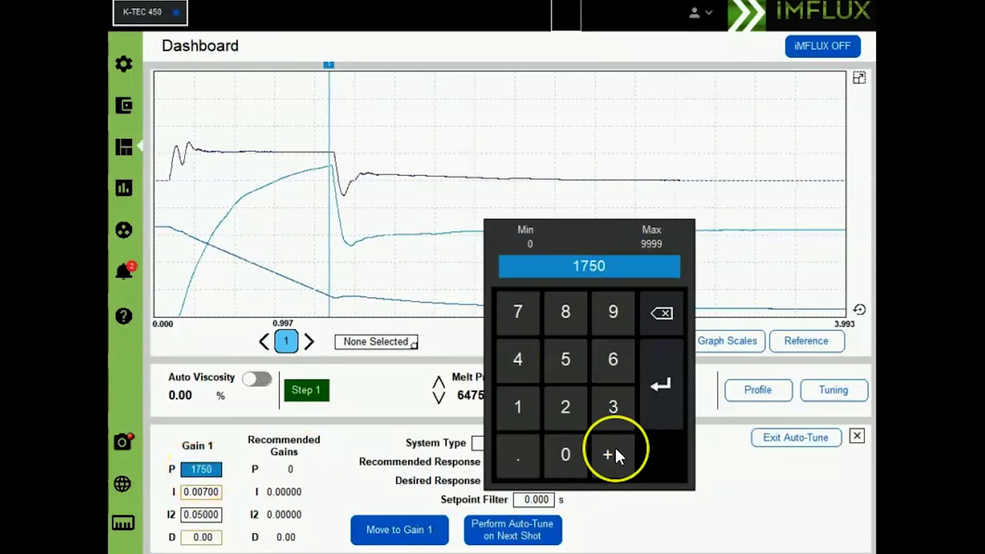
pyautogui.write('10')
pyautogui.click(670, 371)
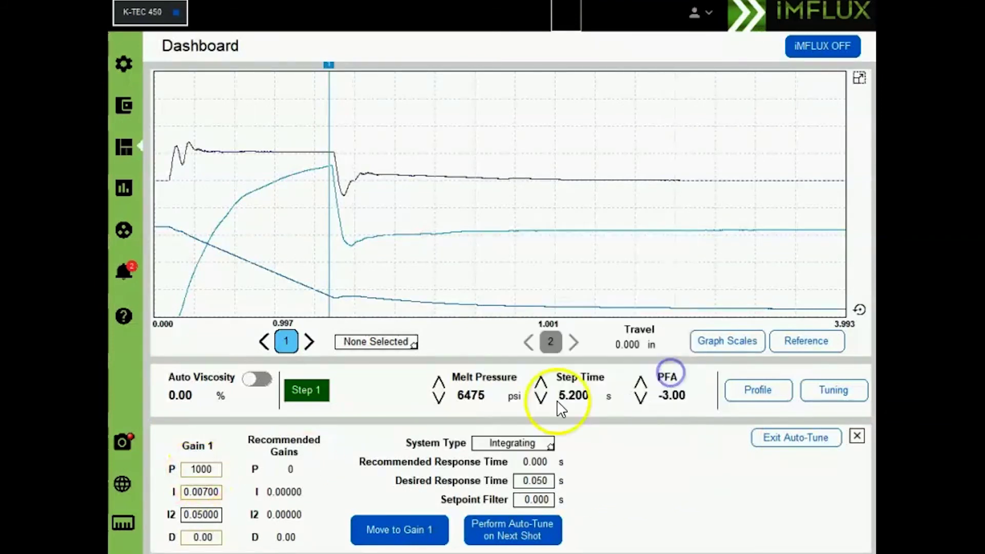
# - Set Gain 1 I to 0.001 and I2 to 0.01, then turn iMFLUX on
pyautogui.click(196, 492)
pyautogui.write('.001')
pyautogui.click(660, 384)
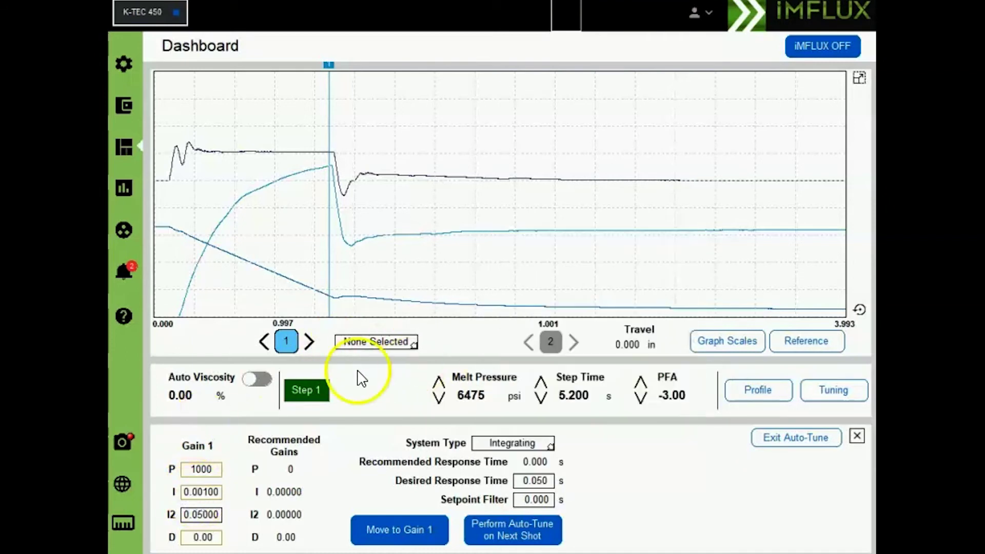
pyautogui.click(218, 515)
pyautogui.write('.01')
pyautogui.click(668, 353)
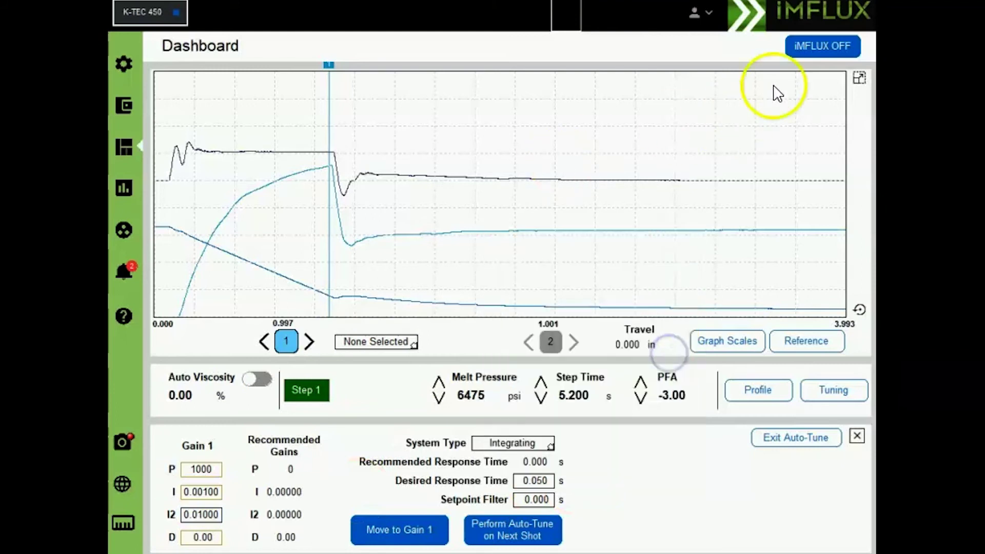
pyautogui.click(826, 48)
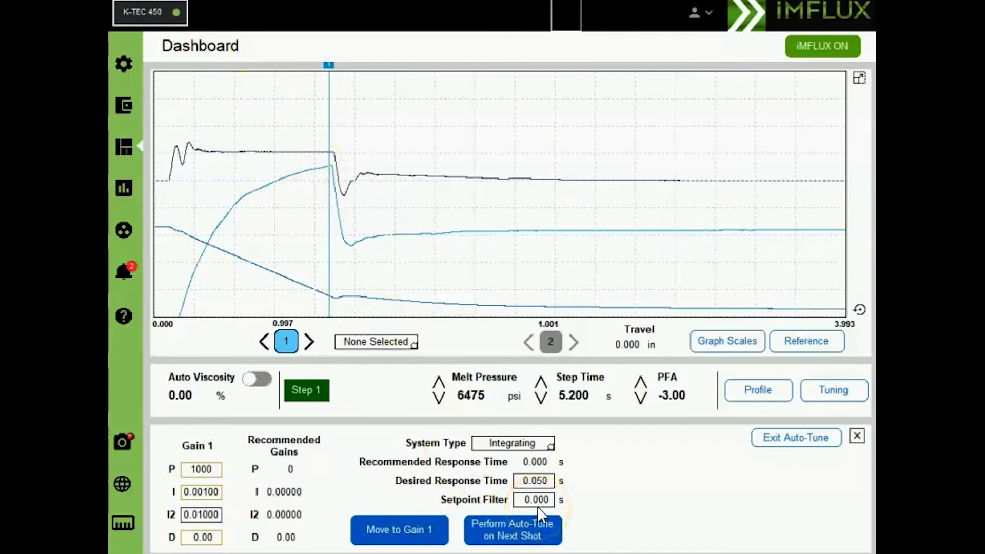
# - Arm Perform Auto-Tune on Next Shot so the controller shows Auto-Tune Ready
pyautogui.click(124, 106)
pyautogui.click(509, 538)
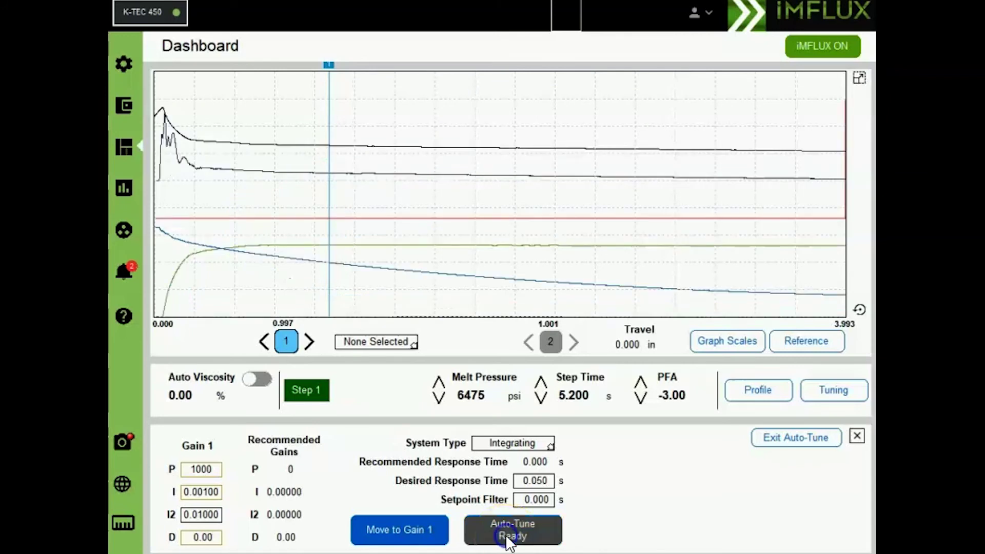
pyautogui.click(533, 534)
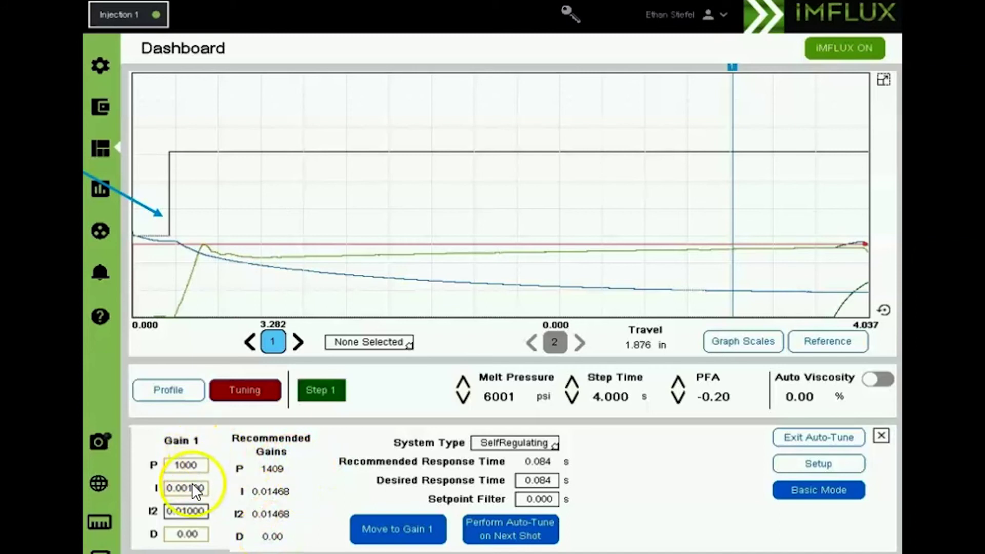
# - Copy the auto-tune's recommended PID gains into Gain 1 with Move to Gain 1
pyautogui.click(380, 536)
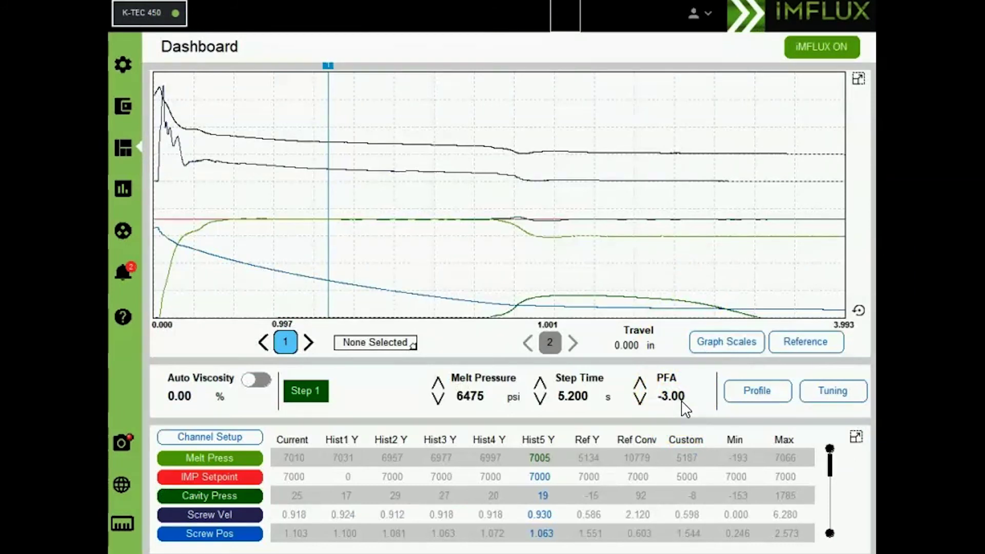
# - On the Setup page, enter 1.9 in as the Melt Travel to Start trigger
pyautogui.click(128, 108)
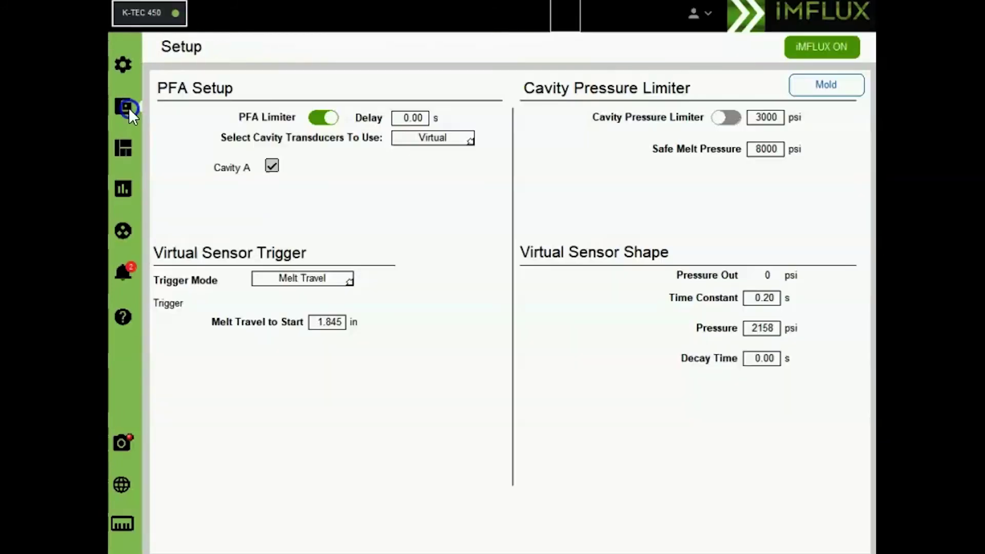
pyautogui.click(331, 324)
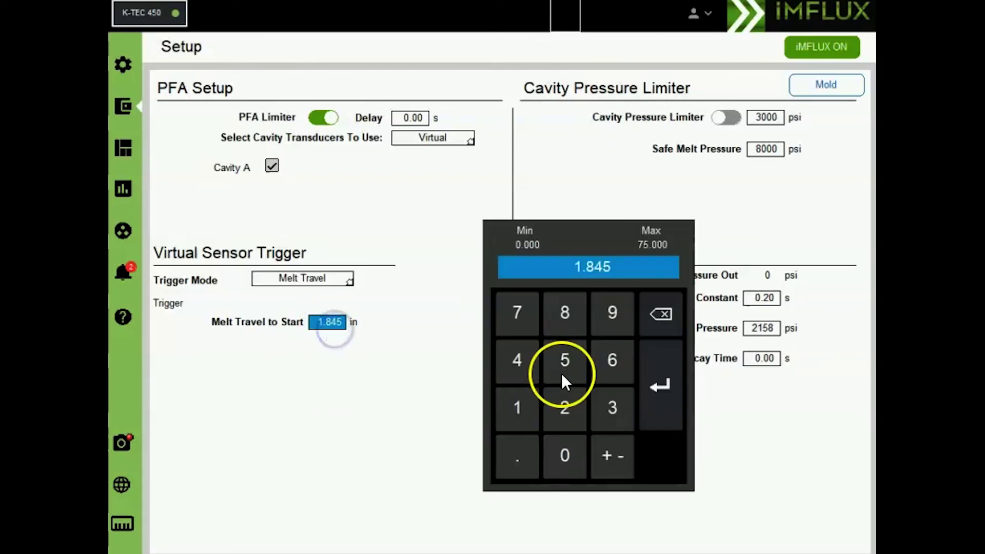
pyautogui.click(516, 414)
pyautogui.click(618, 314)
pyautogui.press('Return')
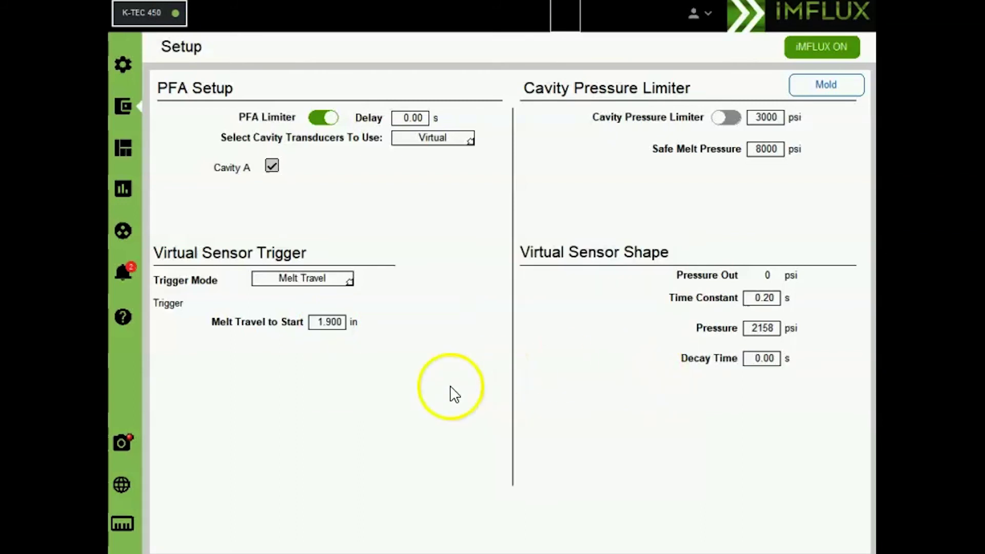
# - Correct Melt Travel to Start to 1.800 in
pyautogui.click(338, 324)
pyautogui.click(519, 400)
pyautogui.click(517, 455)
pyautogui.click(561, 313)
pyautogui.click(661, 354)
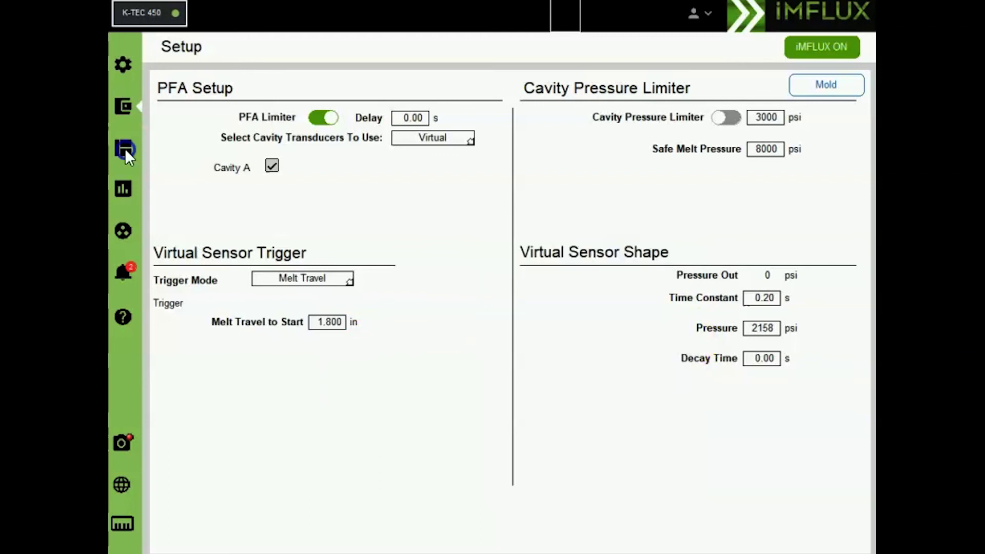
# - Back on the Dashboard, set PFA to -1.00
pyautogui.click(124, 149)
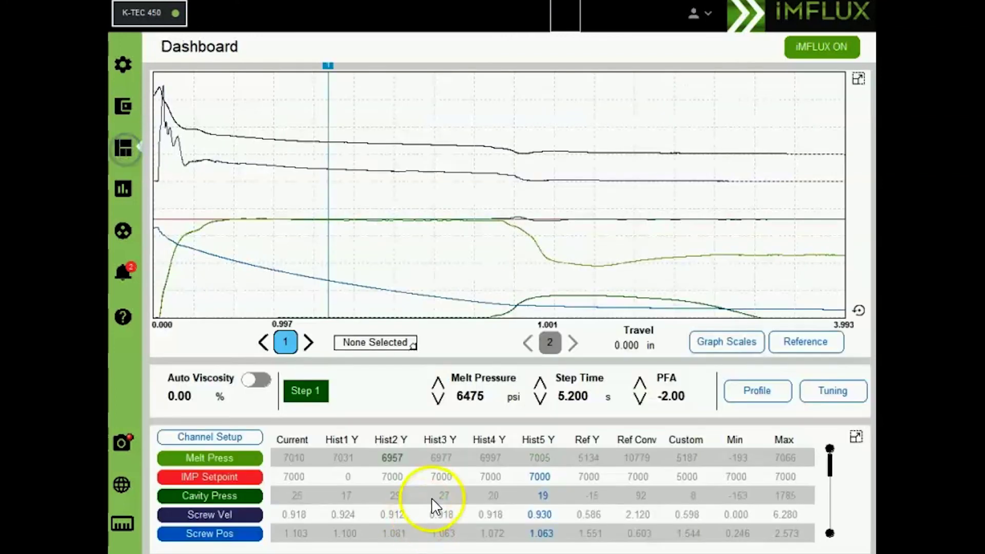
pyautogui.click(674, 397)
pyautogui.click(517, 406)
pyautogui.click(615, 453)
pyautogui.click(652, 404)
# - Correct PFA to -0.50
pyautogui.click(677, 398)
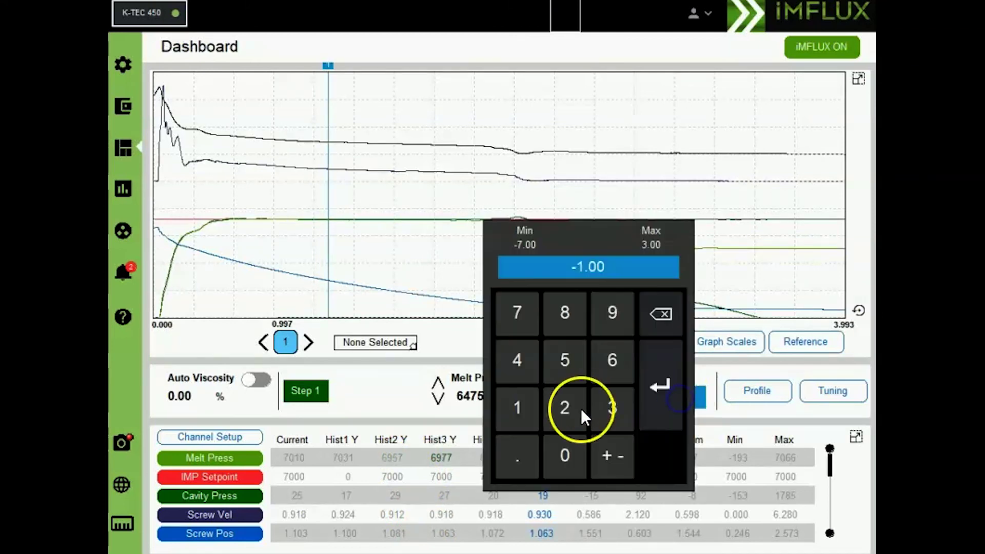
pyautogui.click(528, 445)
pyautogui.click(566, 363)
pyautogui.click(616, 454)
pyautogui.click(661, 386)
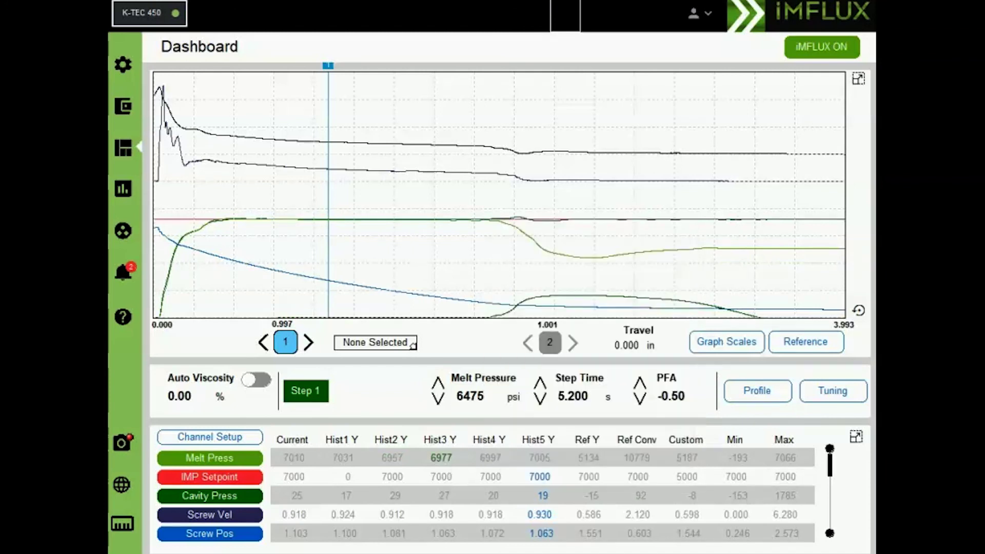